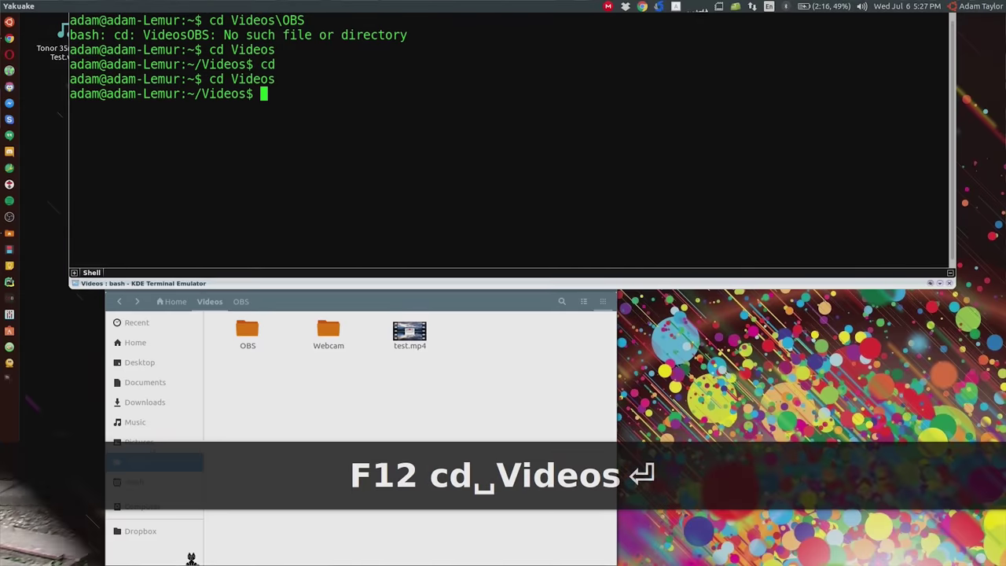
Begin an 'ffmpeg -i' command at the Yakuake prompt inside ~/Videos.
type("ffmpeg -i")
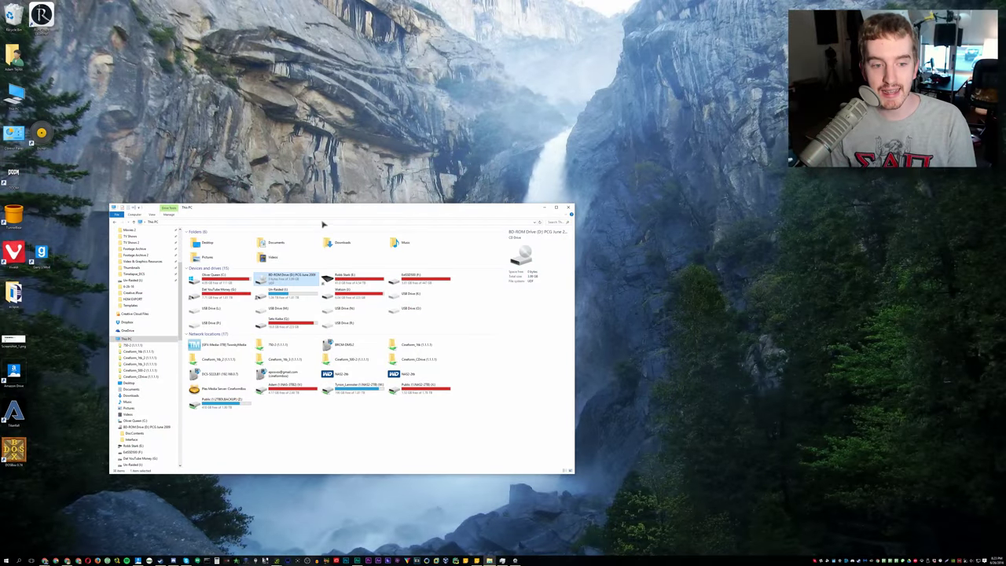
Move the This PC window so the BD-ROM drive D: with the PCG June 2009 disc is visible.
left_click_drag(329, 211, 396, 198)
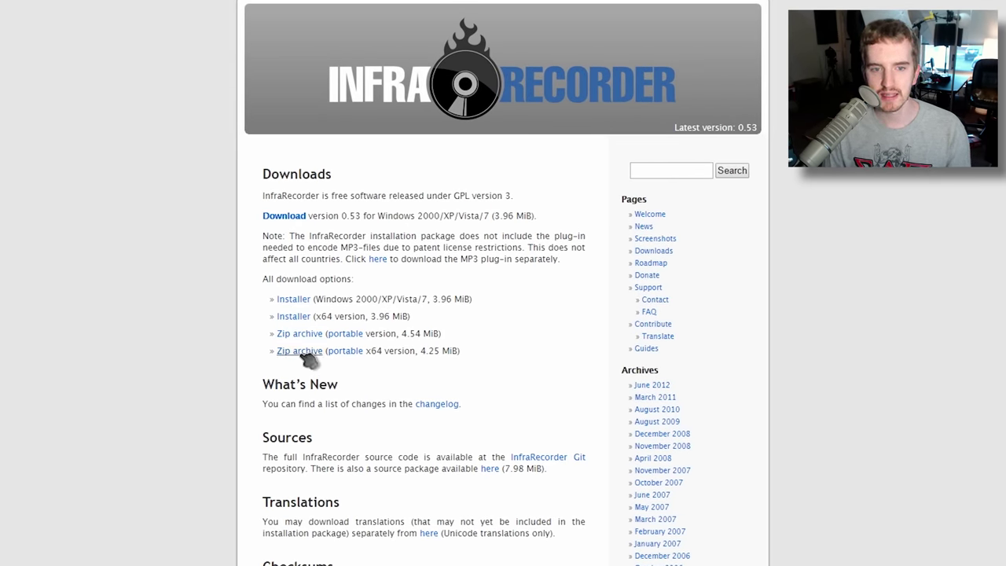
Download and save the InfraRecorder 0.53 x64 portable zip archive from FossHub.
left_click(312, 353)
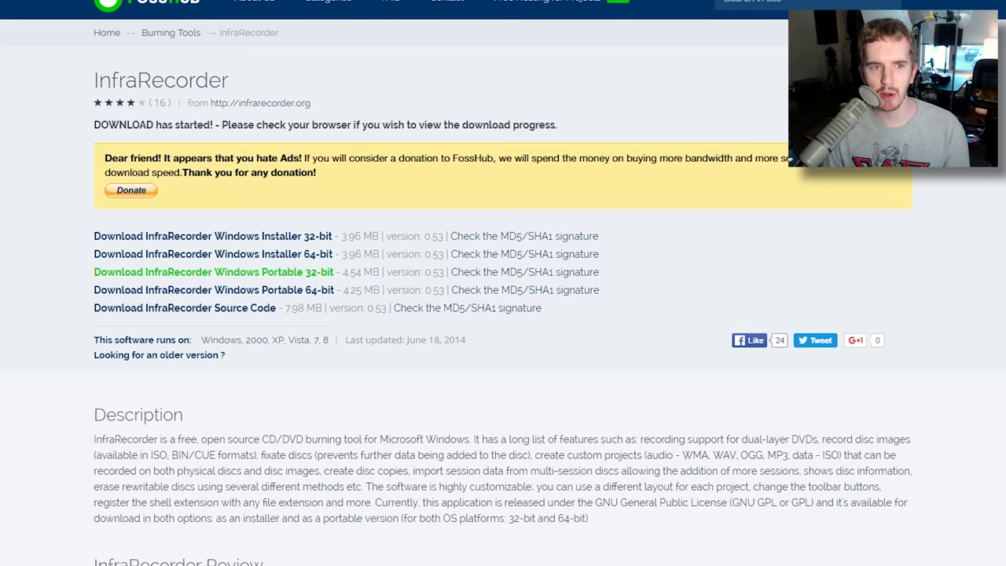
left_click(269, 225)
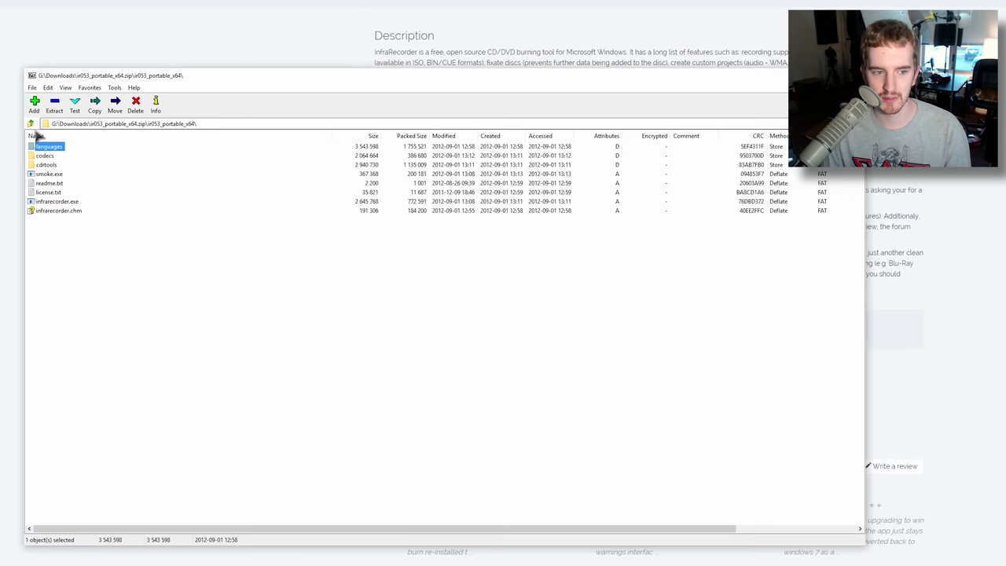
Extract the ir053_portable_x64 folder from the archive root onto the desktop.
left_click(30, 124)
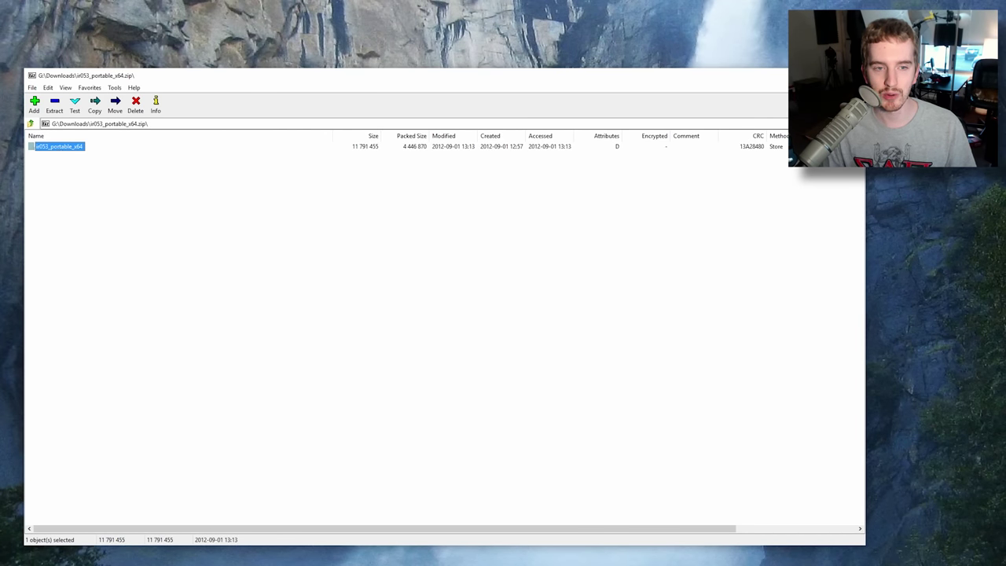
left_click_drag(59, 146, 927, 353)
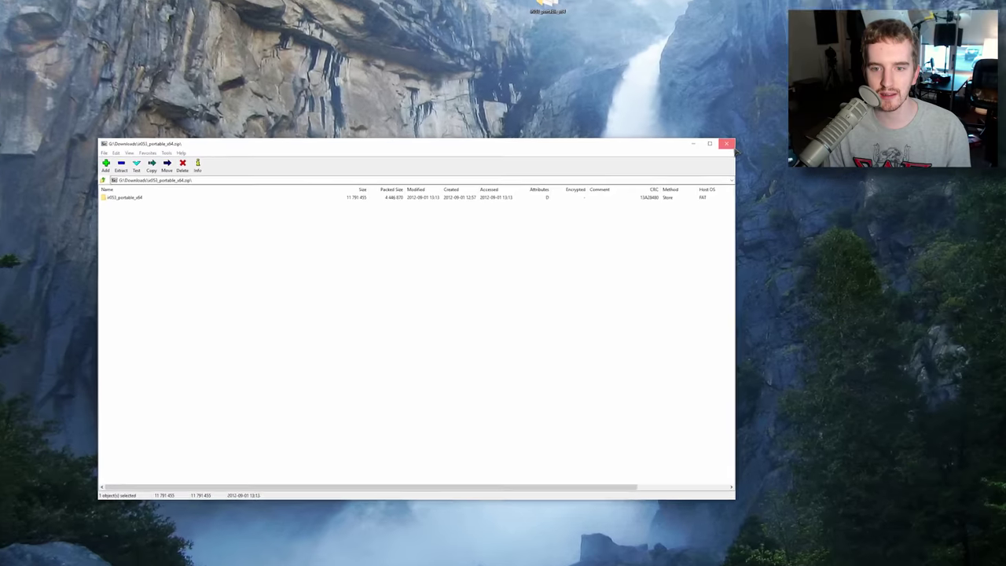
Close 7-Zip and run infrarecorder.exe from the extracted ir053_portable_x64 folder.
key("alt+F4")
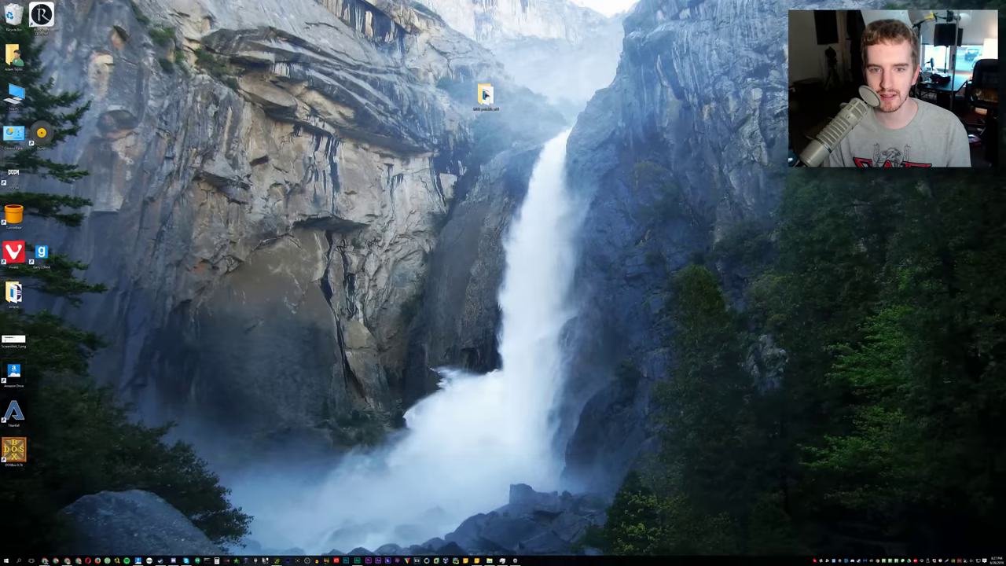
double_click(485, 94)
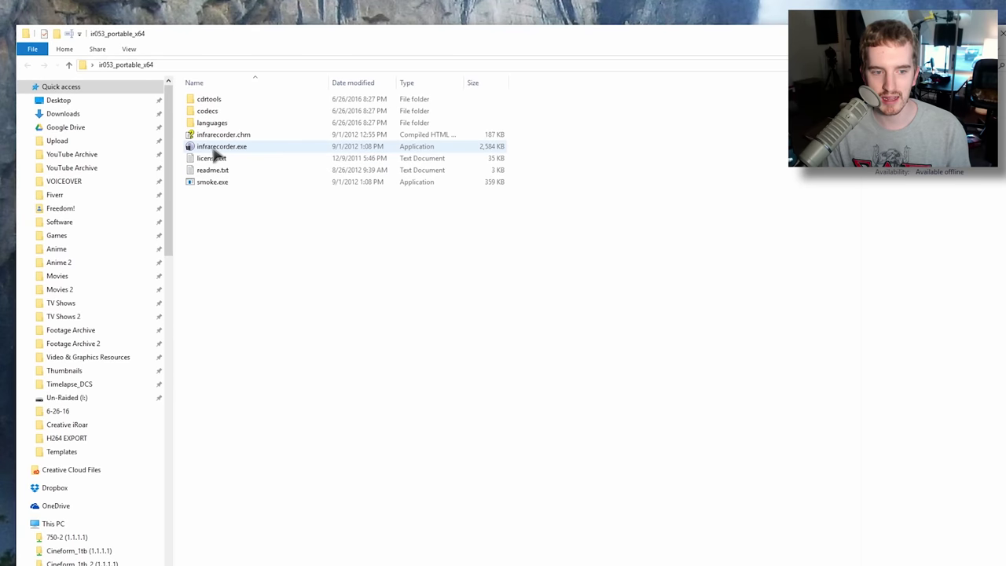
left_click(214, 149)
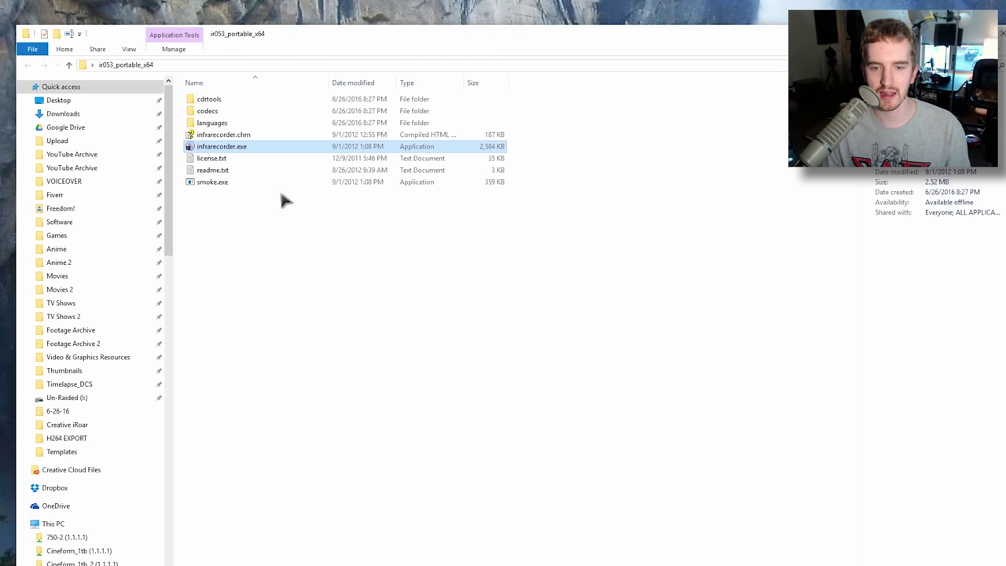
key("Return")
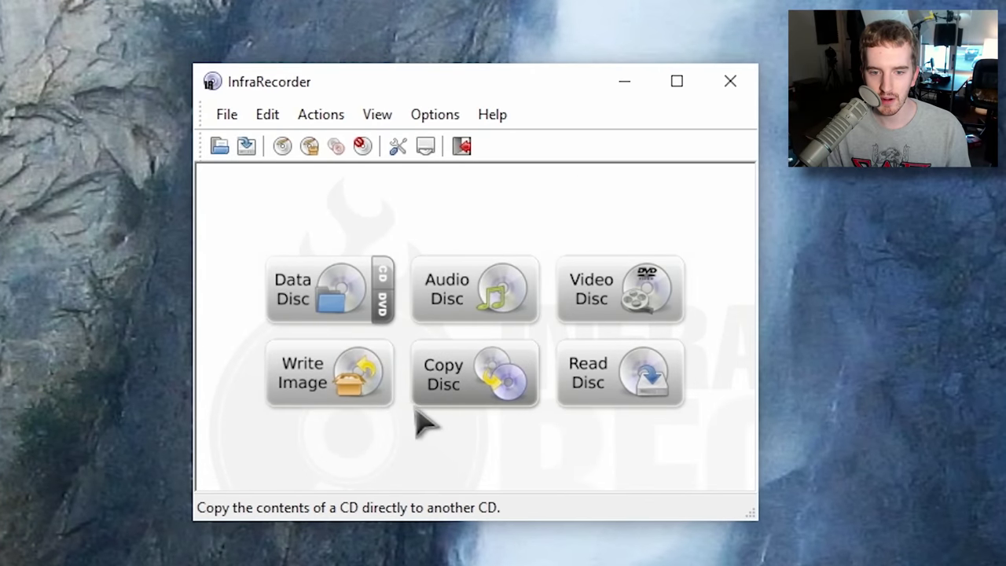
Start a Read Disc job with drive D: as the source.
left_click(603, 376)
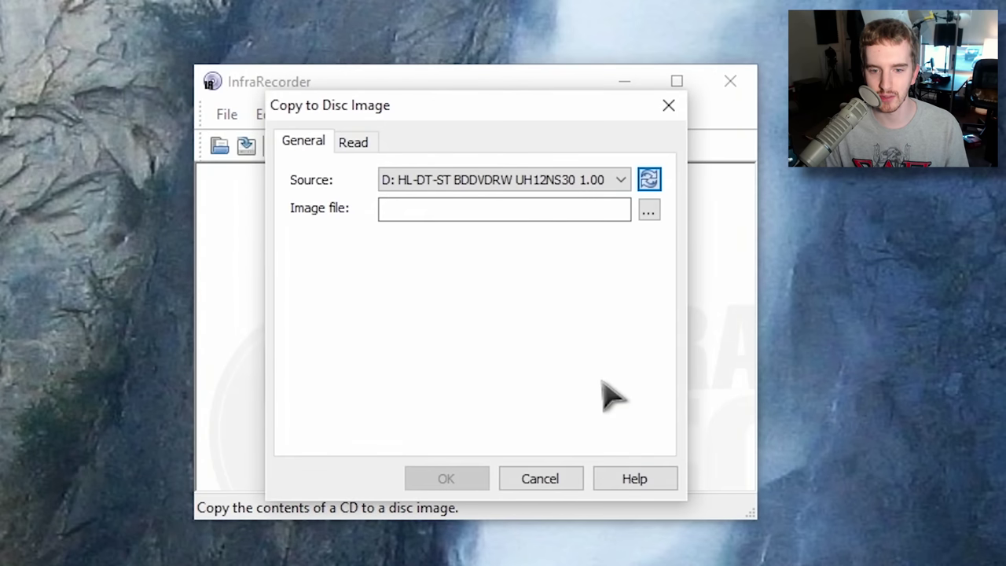
left_click(619, 180)
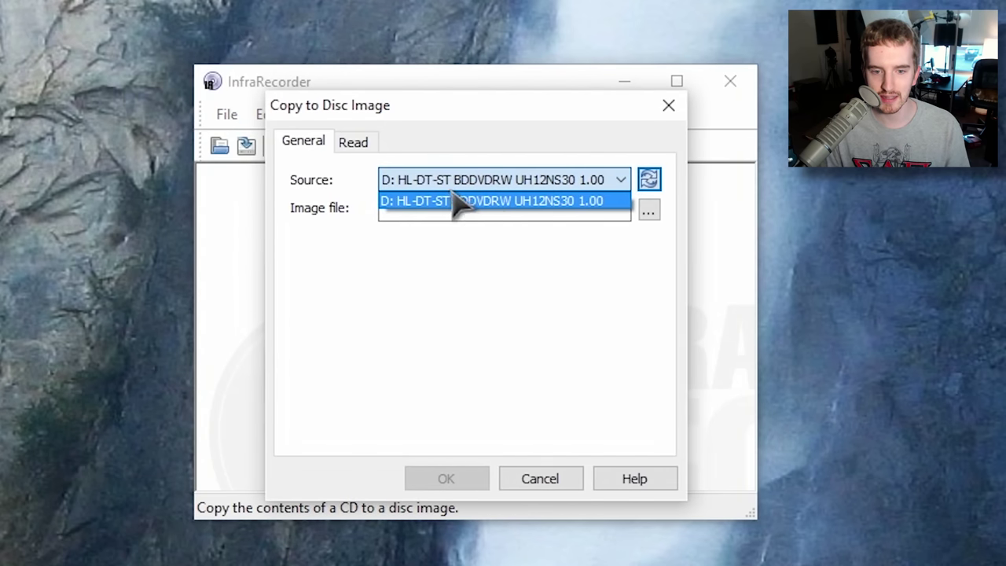
left_click(481, 201)
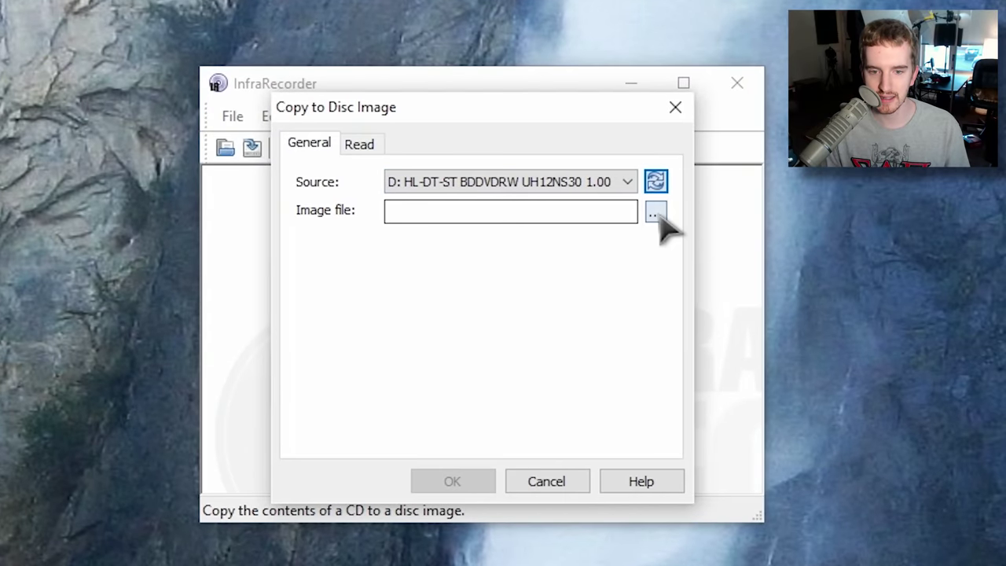
Set the output to PCG_June09_DemoDisc.iso on the Desktop and start reading the disc.
left_click(655, 213)
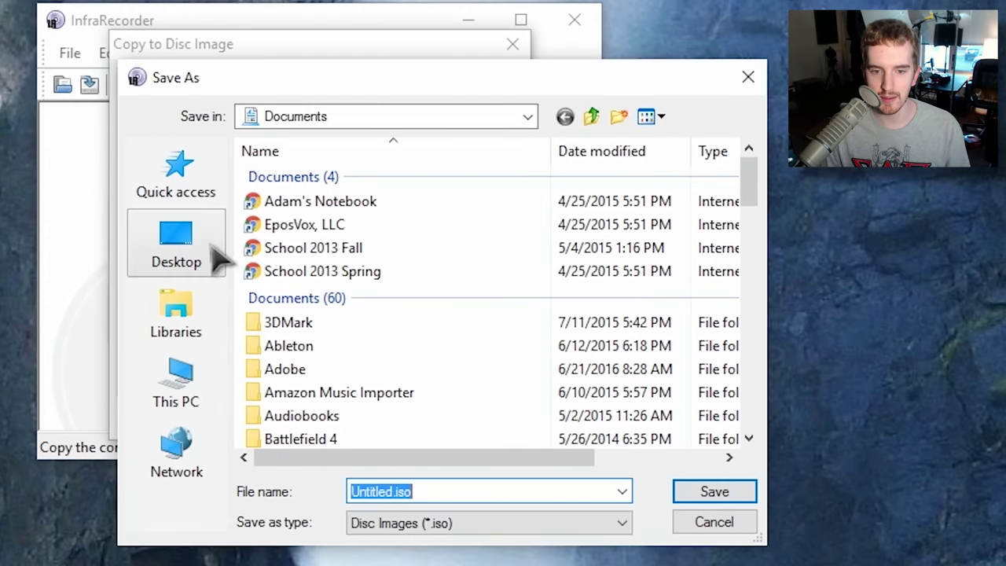
left_click(330, 307)
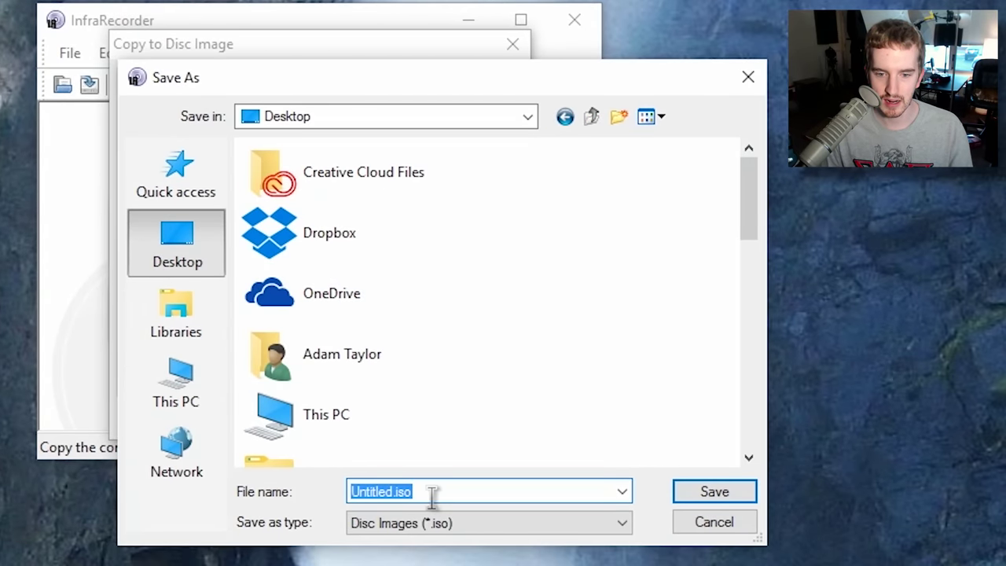
type("PCG_June09_DemoDisc")
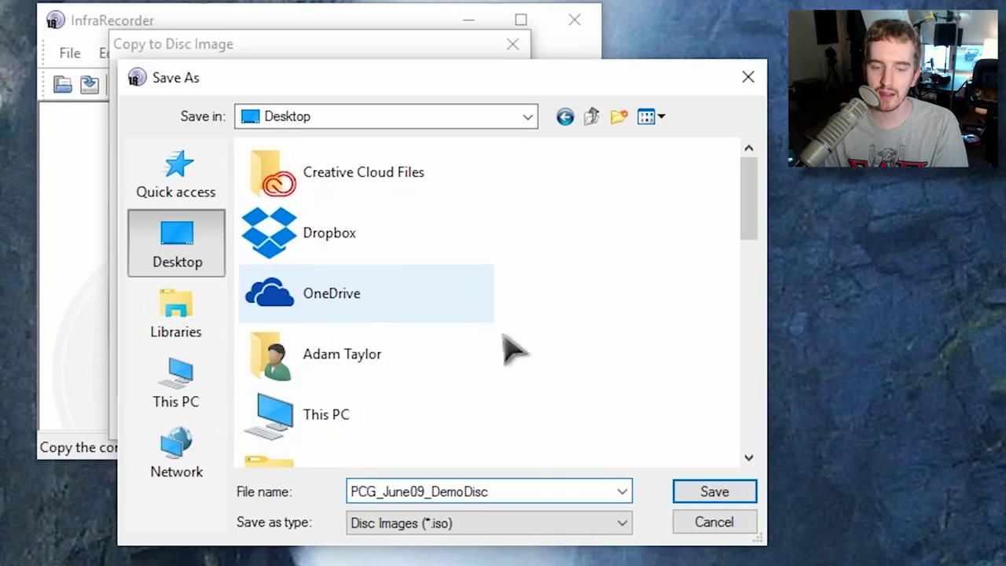
left_click(502, 521)
left_click(507, 542)
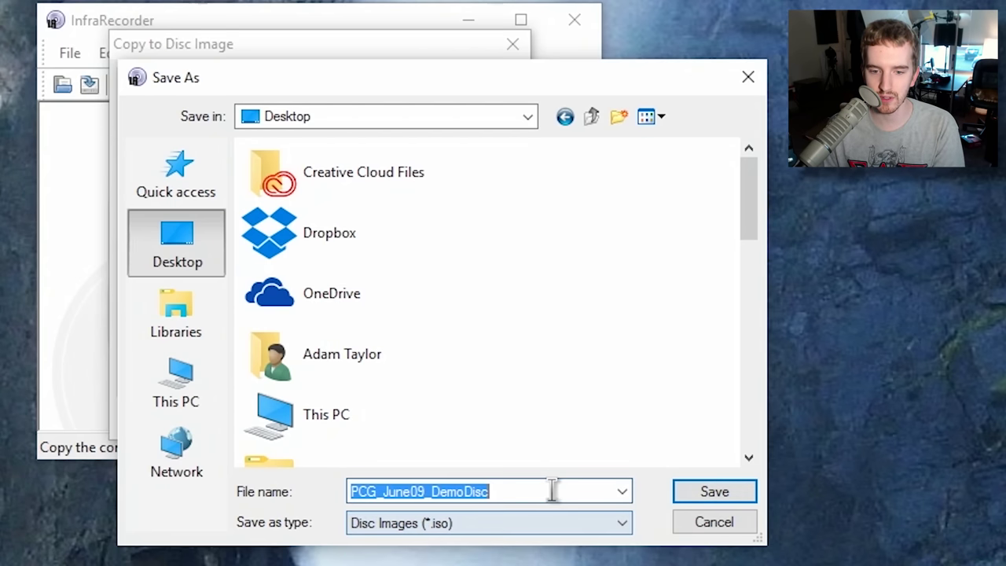
left_click(564, 491)
type("iso")
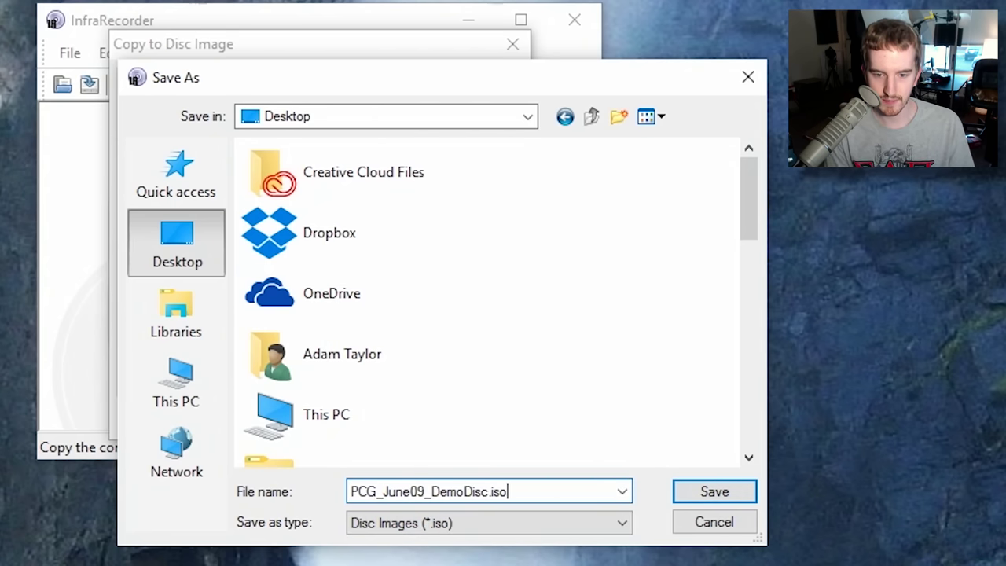
left_click(696, 491)
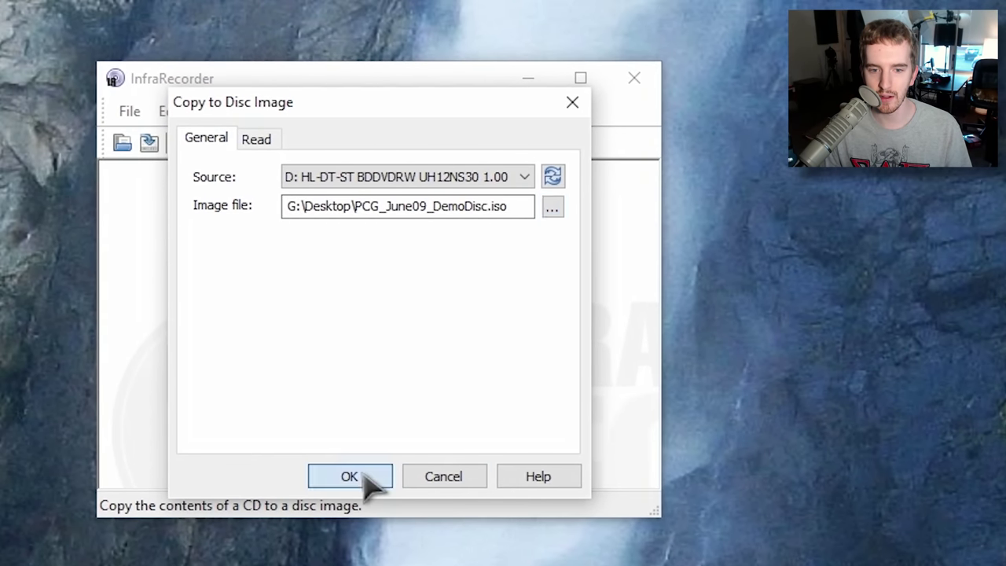
left_click(308, 419)
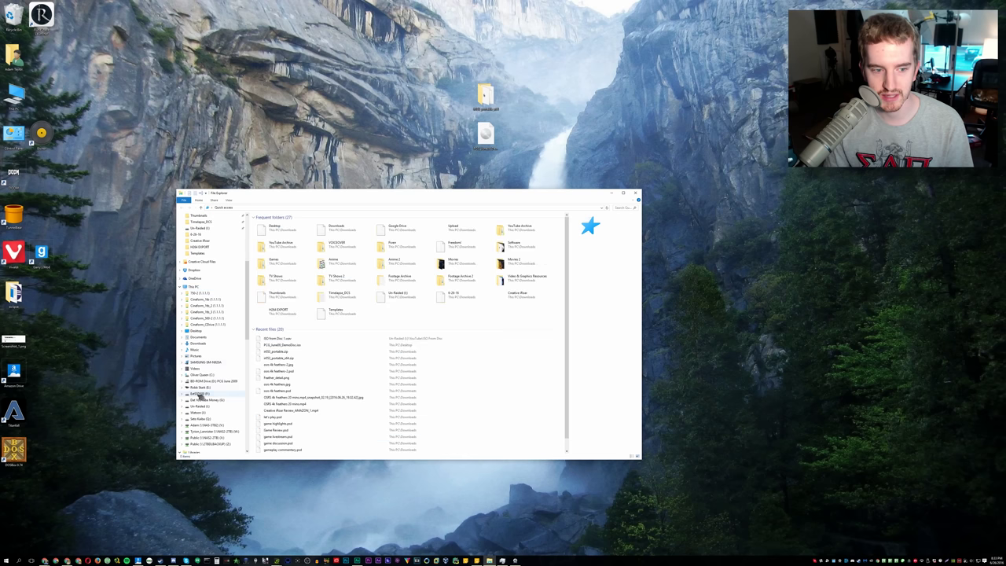
Open the PCG June 2009 disc in D: and mount the desktop ISO in a second window beside it.
left_click(194, 287)
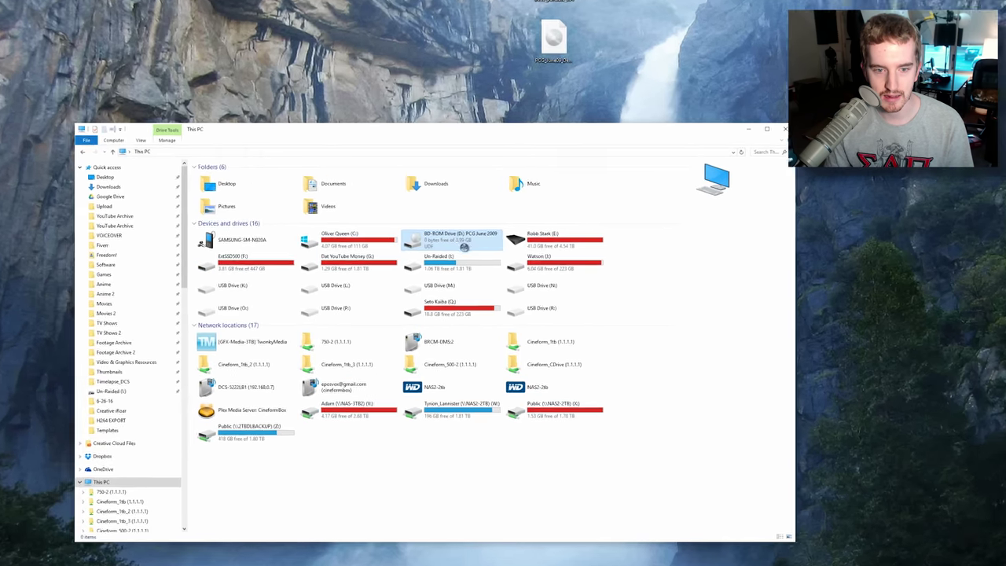
right_click(420, 265)
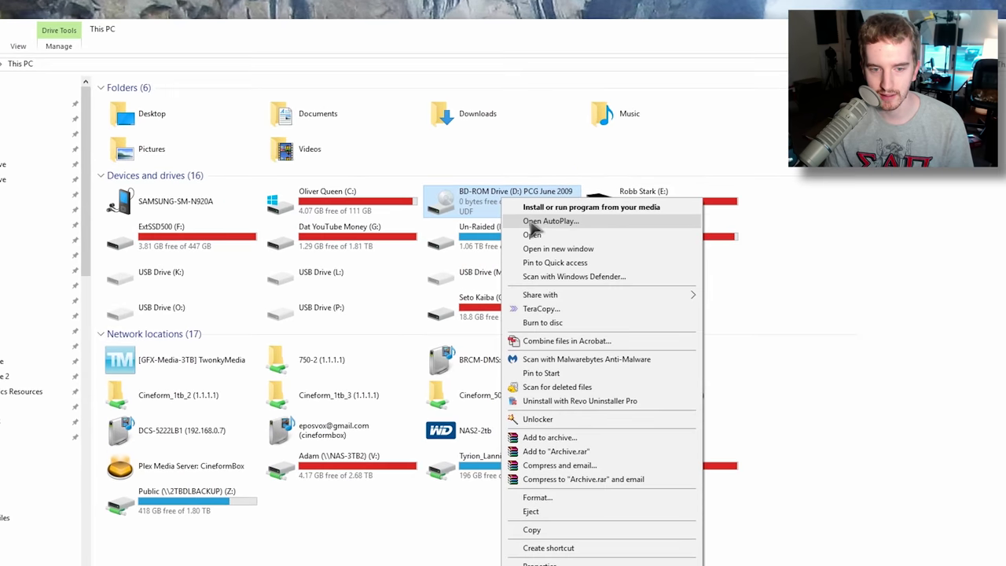
left_click(532, 236)
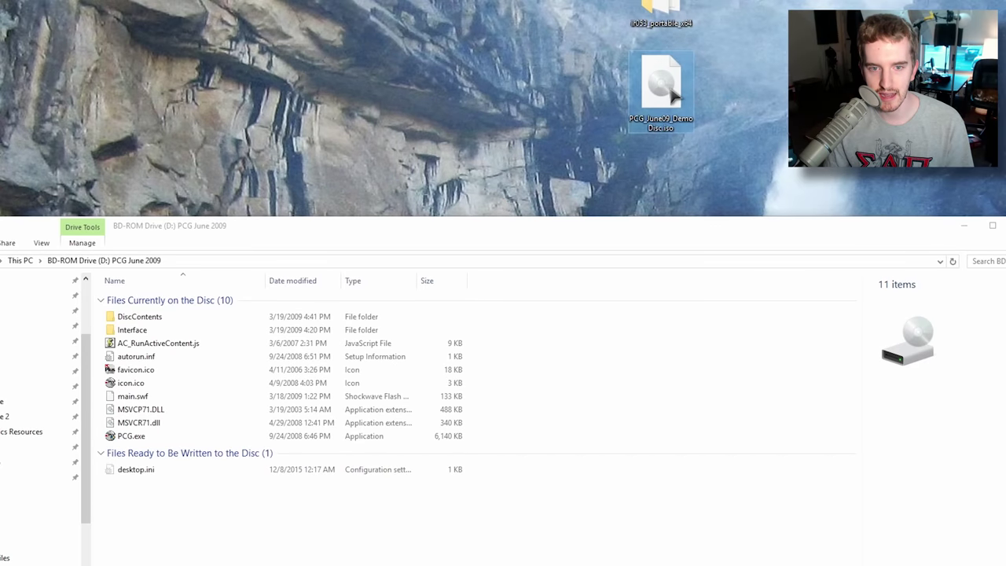
double_click(692, 110)
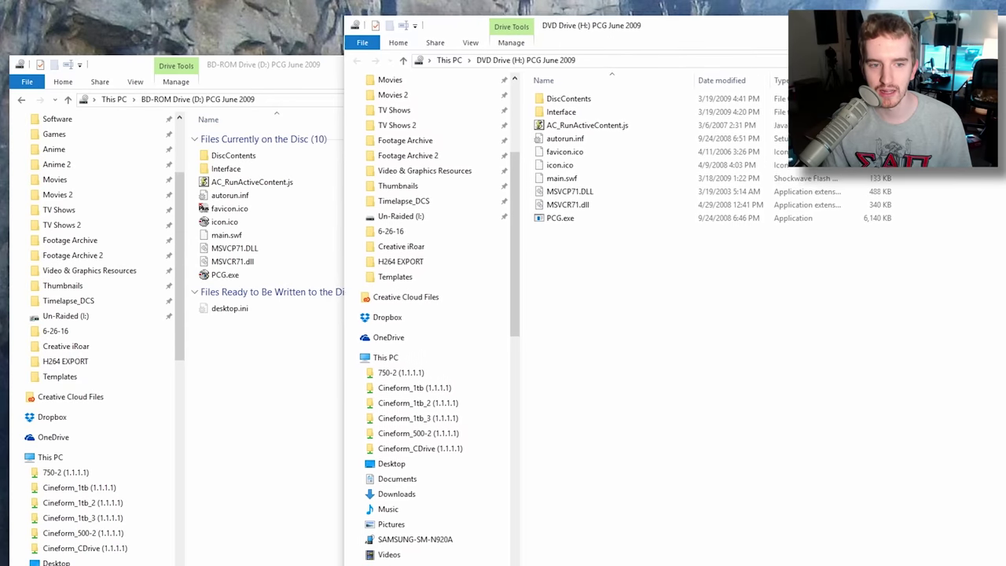
left_click_drag(691, 26, 900, 52)
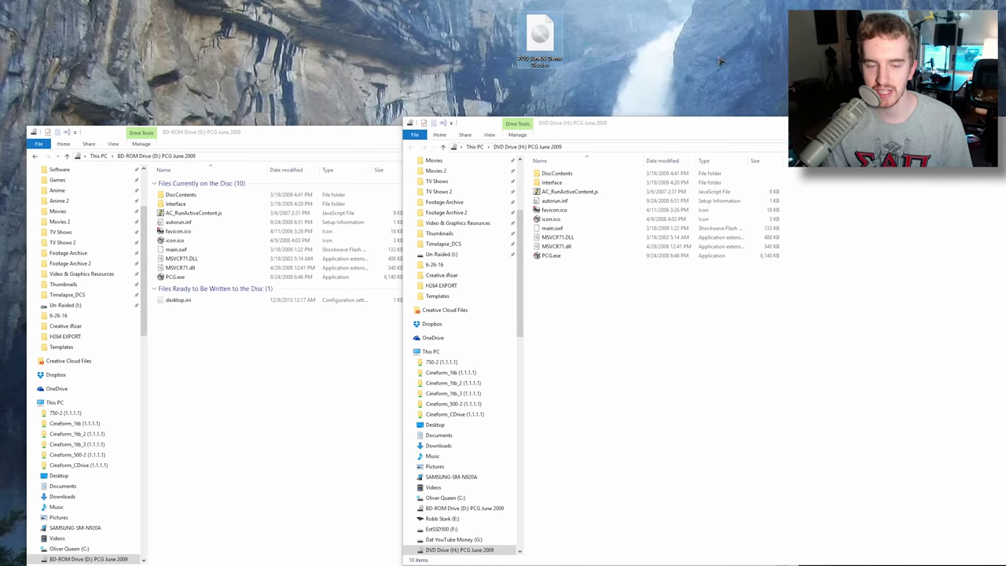
left_click_drag(695, 119, 868, 107)
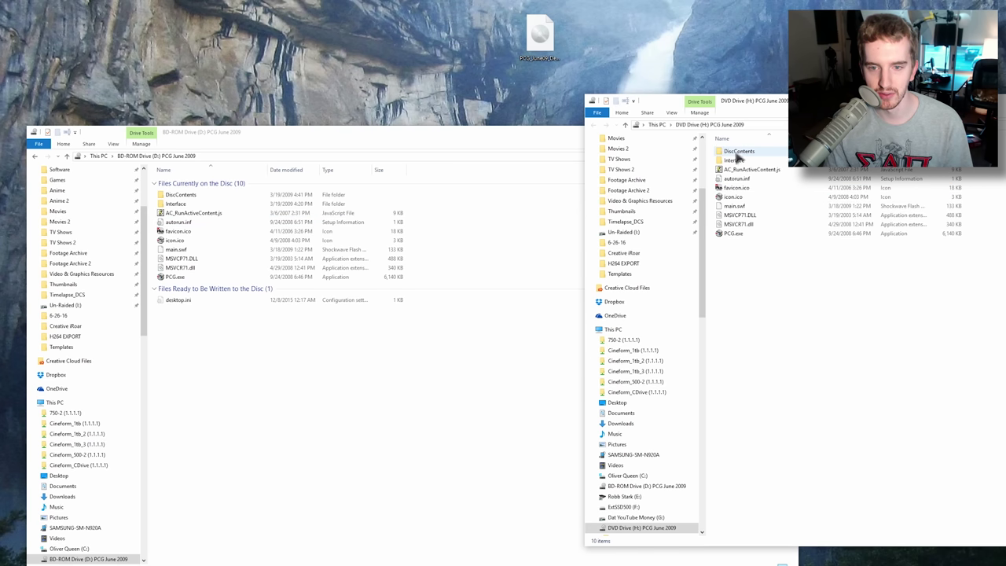
Open DiscContents\screenshots on both the physical disc and the mounted image.
double_click(737, 151)
left_click(176, 195)
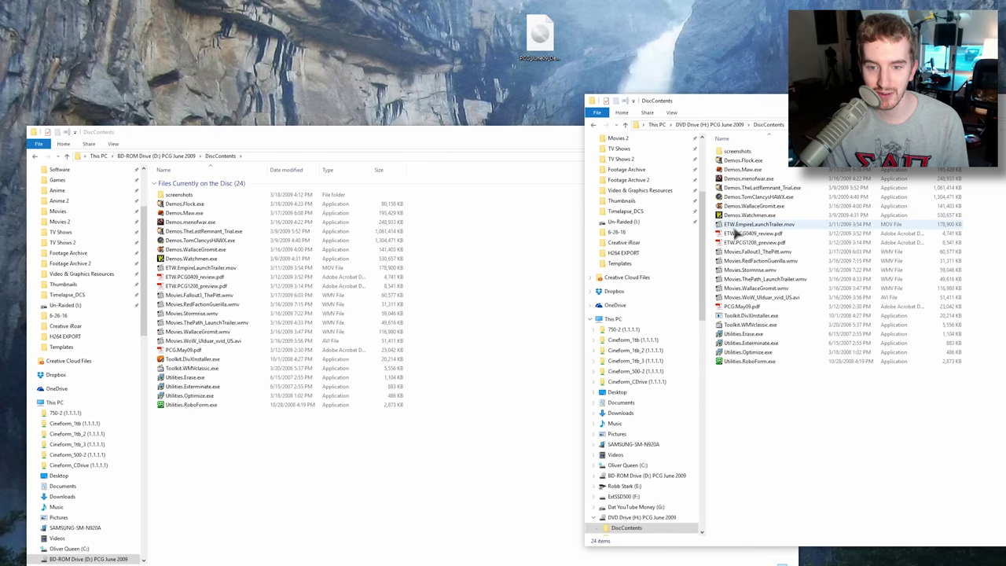
left_click(187, 198)
double_click(187, 198)
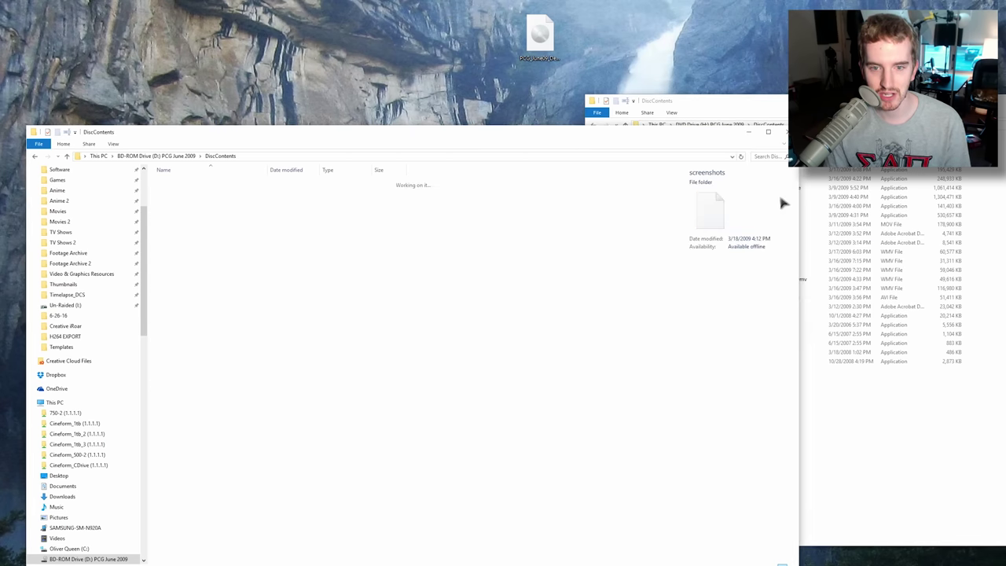
left_click(675, 101)
left_click(737, 152)
double_click(738, 153)
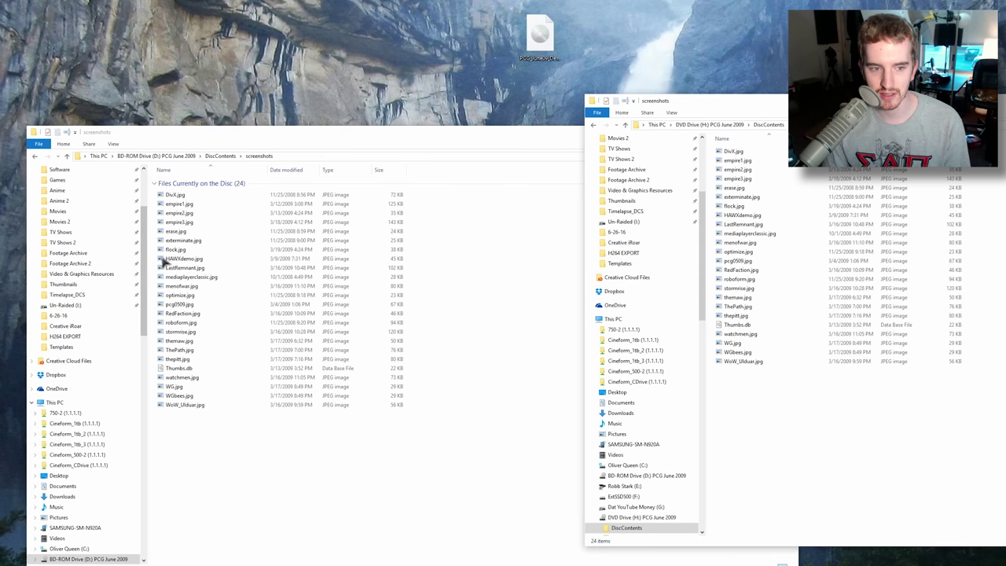
View exterminate.jpg from the mounted image, then close the viewer and the mounted drive's window.
left_click(177, 240)
left_click(809, 233)
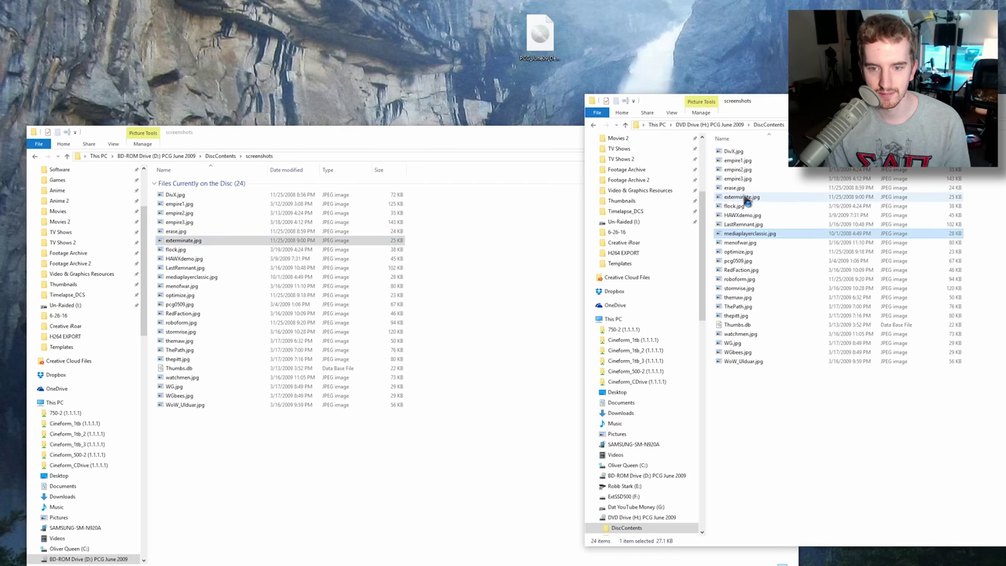
double_click(745, 198)
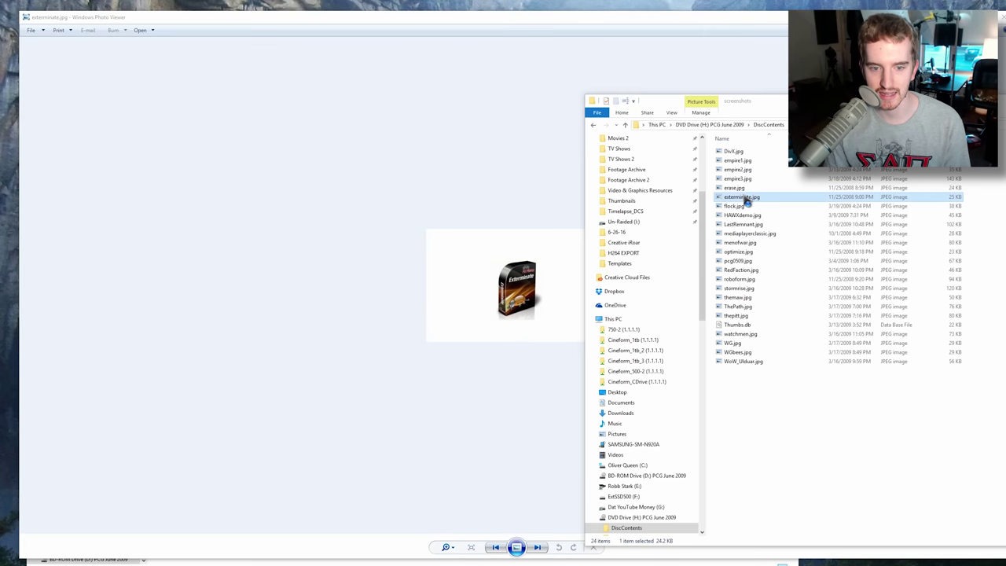
key("alt+F4")
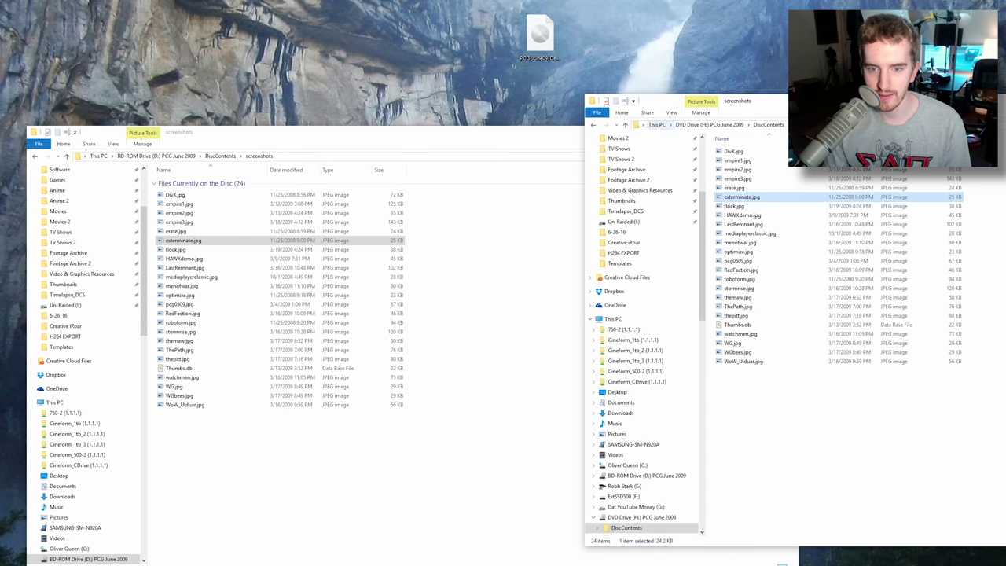
key("alt+F4")
Check the desktop ISO's Properties to confirm its 3.99 GB size.
right_click(541, 37)
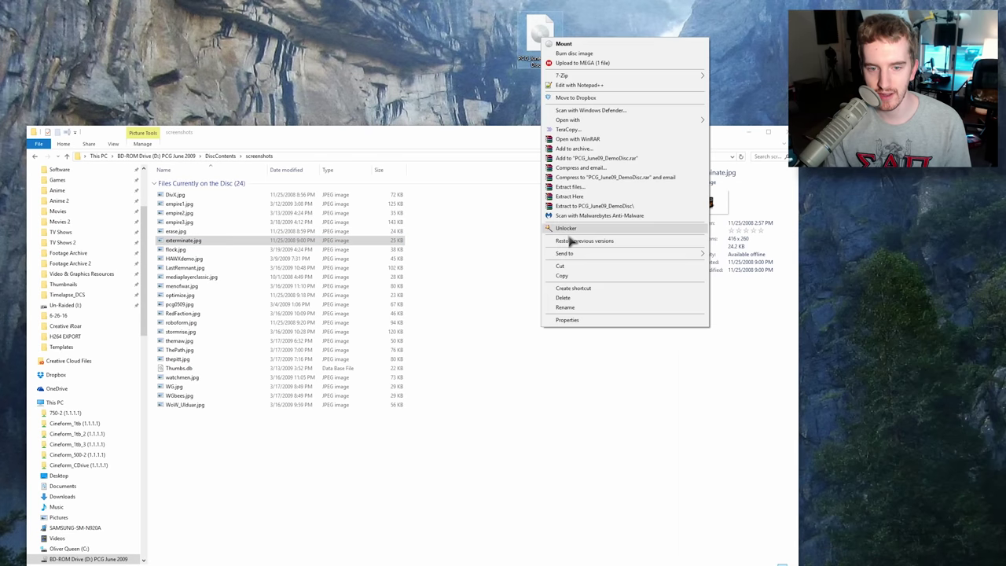
left_click(568, 320)
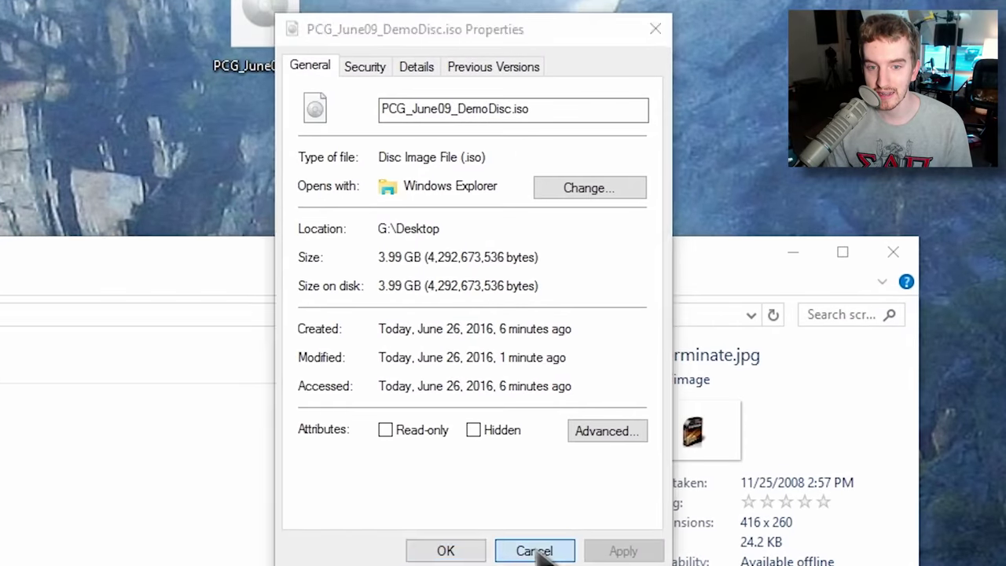
left_click(544, 521)
right_click(269, 72)
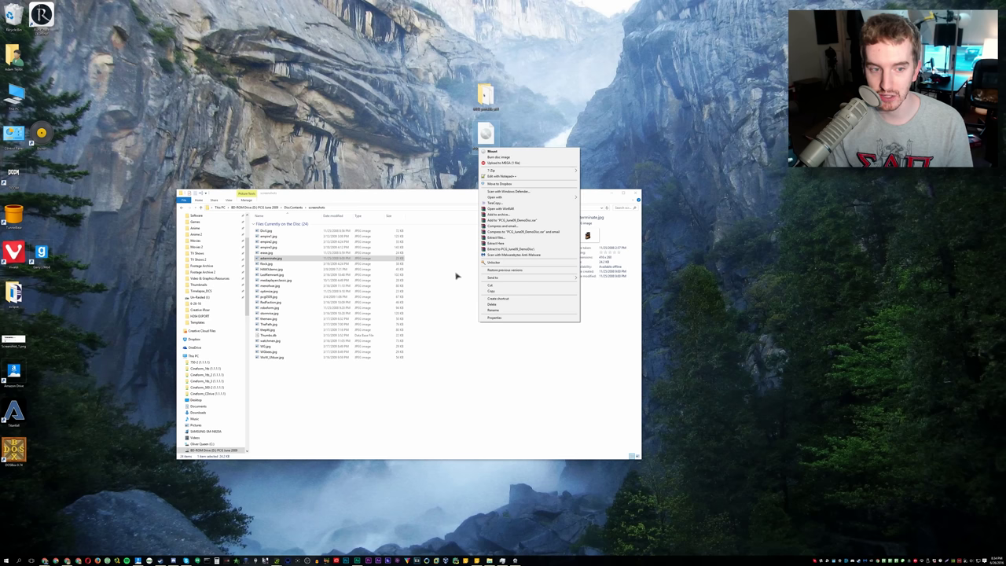
Compare mounted DVD Drive (H:) with BD-ROM Drive (D:) in This PC.
left_click(194, 356)
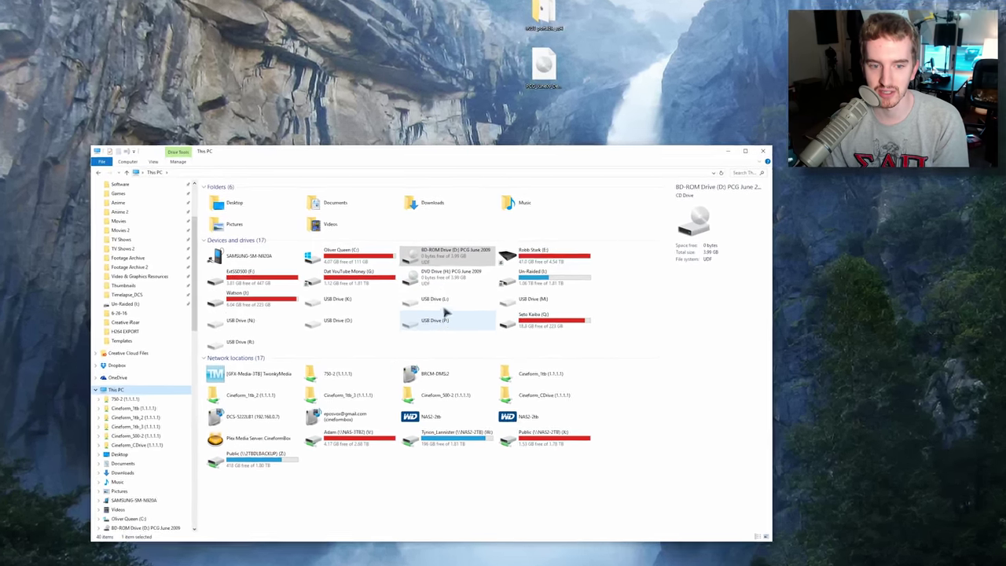
left_click(416, 277)
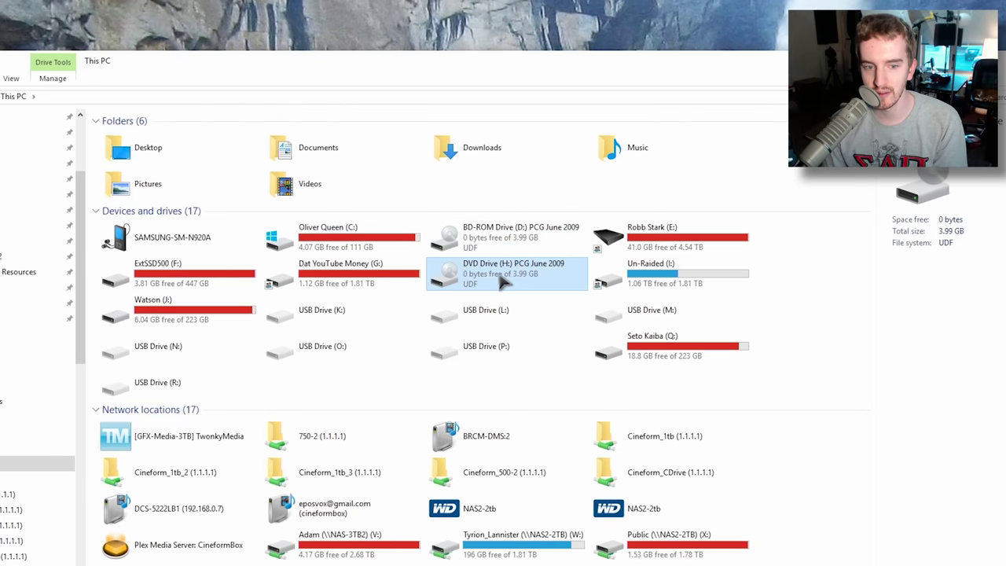
key("Up")
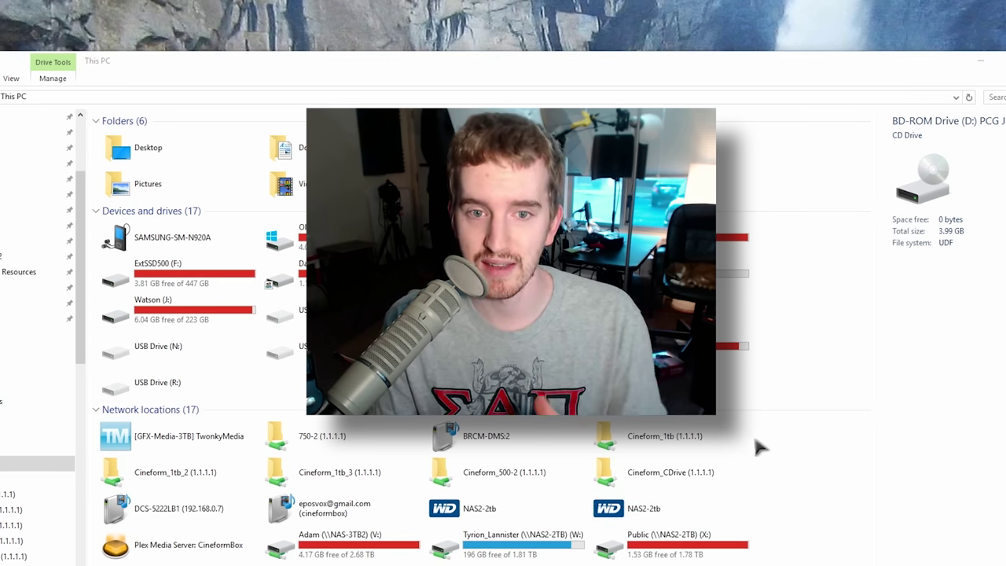
left_click(829, 507)
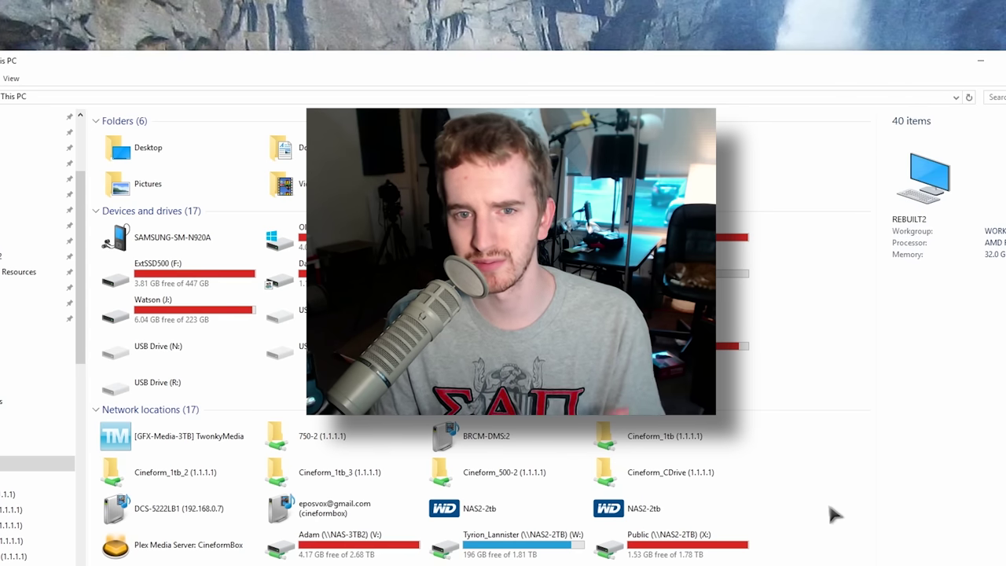